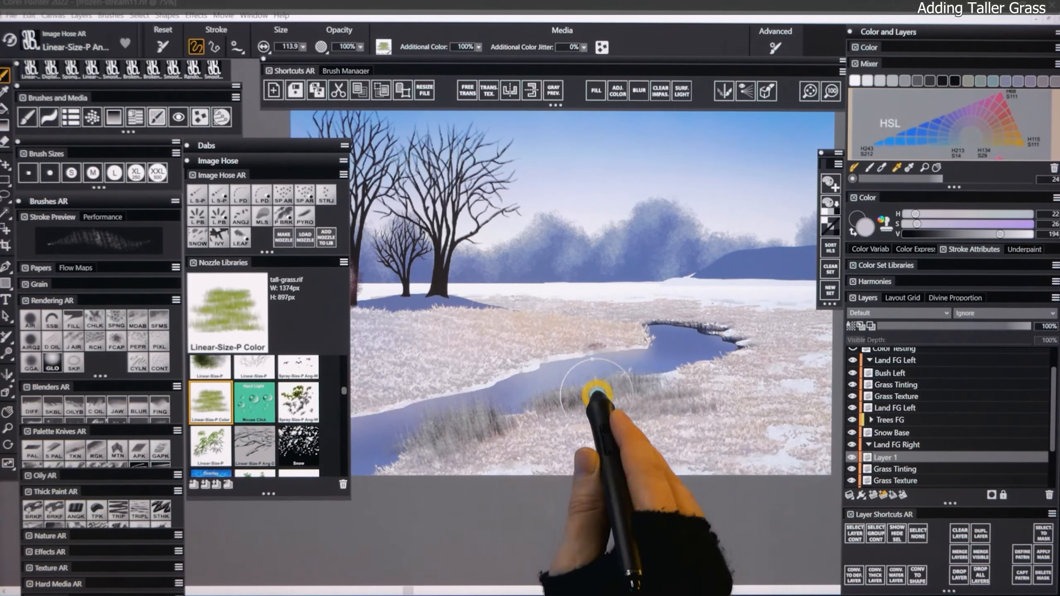
Paint tall grass along the stream's near bank and around its far bend with the tall-grass nozzle, varying the brush size
{"action": "left_click_drag", "start_coordinate": [750, 349], "coordinate": [741, 347]}
{"action": "mouse_move", "coordinate": [779, 348]}
{"action": "left_mouse_down"}
{"action": "mouse_move", "coordinate": [714, 361]}
{"action": "mouse_move", "coordinate": [717, 382]}
{"action": "mouse_move", "coordinate": [696, 389]}
{"action": "left_mouse_up"}
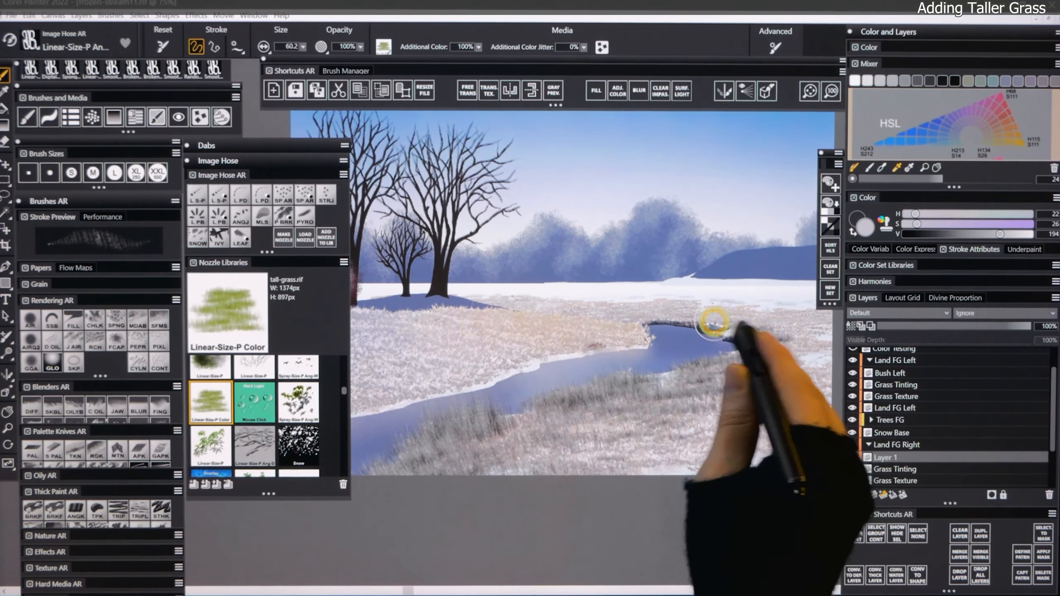
{"action": "mouse_move", "coordinate": [716, 320]}
{"action": "left_mouse_down"}
{"action": "mouse_move", "coordinate": [636, 311]}
{"action": "mouse_move", "coordinate": [755, 328]}
{"action": "mouse_move", "coordinate": [634, 319]}
{"action": "left_mouse_up"}
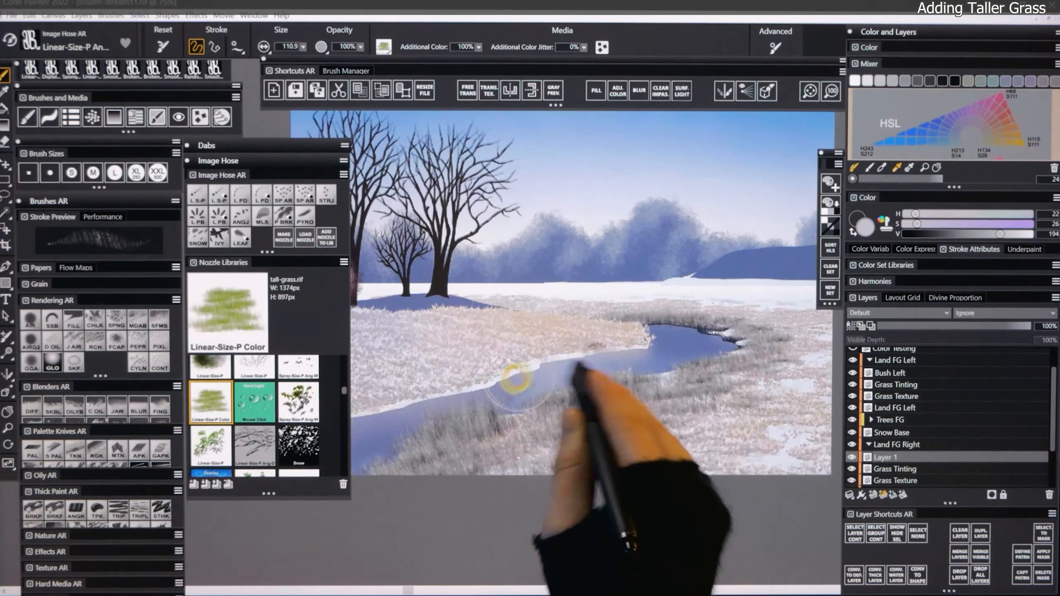
{"action": "mouse_move", "coordinate": [549, 375]}
{"action": "left_mouse_down"}
{"action": "mouse_move", "coordinate": [524, 385]}
{"action": "mouse_move", "coordinate": [634, 369]}
{"action": "mouse_move", "coordinate": [601, 361]}
{"action": "mouse_move", "coordinate": [673, 361]}
{"action": "left_mouse_up"}
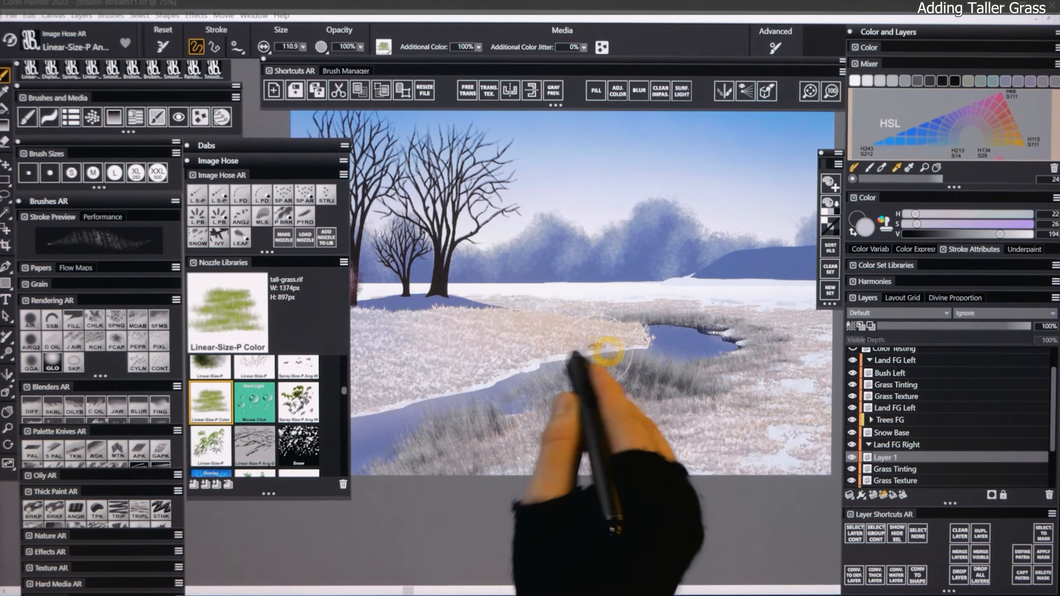
{"action": "key", "text": "ctrl+z"}
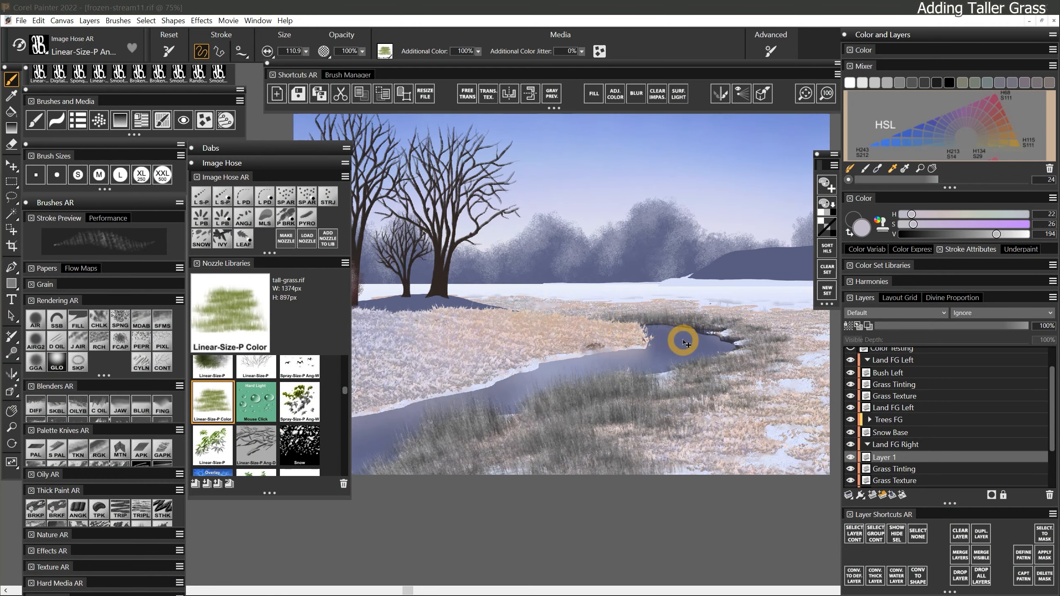
{"action": "key", "text": "n"}
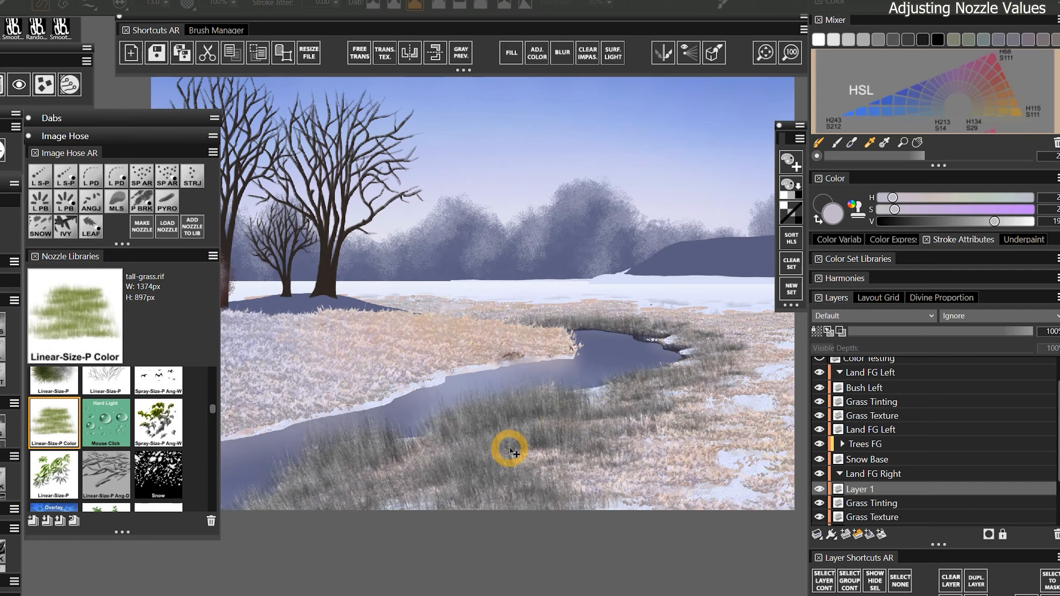
{"action": "left_click", "coordinate": [539, 55]}
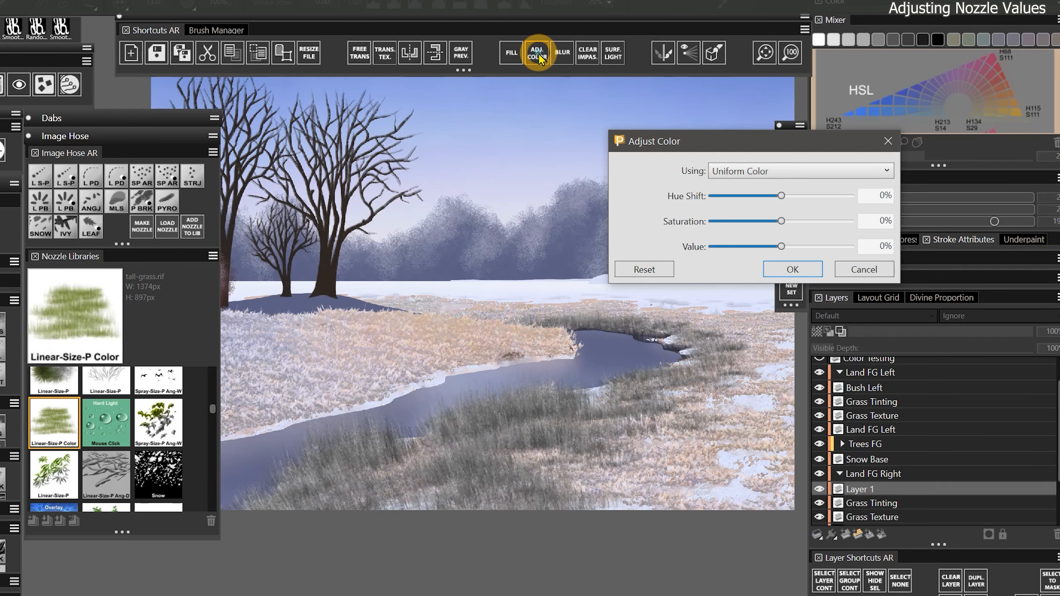
{"action": "left_click_drag", "start_coordinate": [780, 247], "coordinate": [813, 248]}
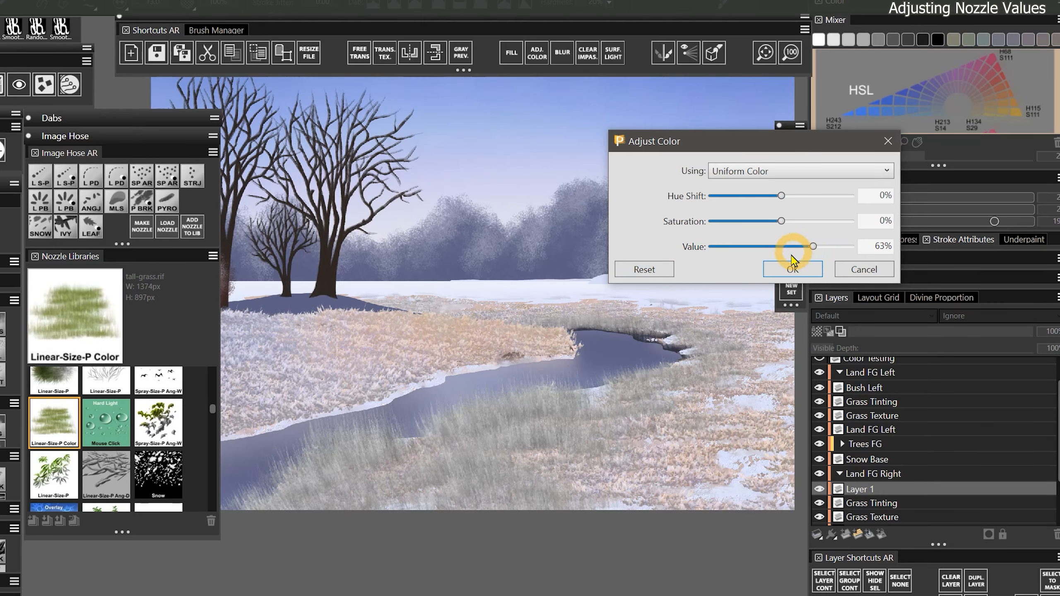
{"action": "key", "text": "Escape"}
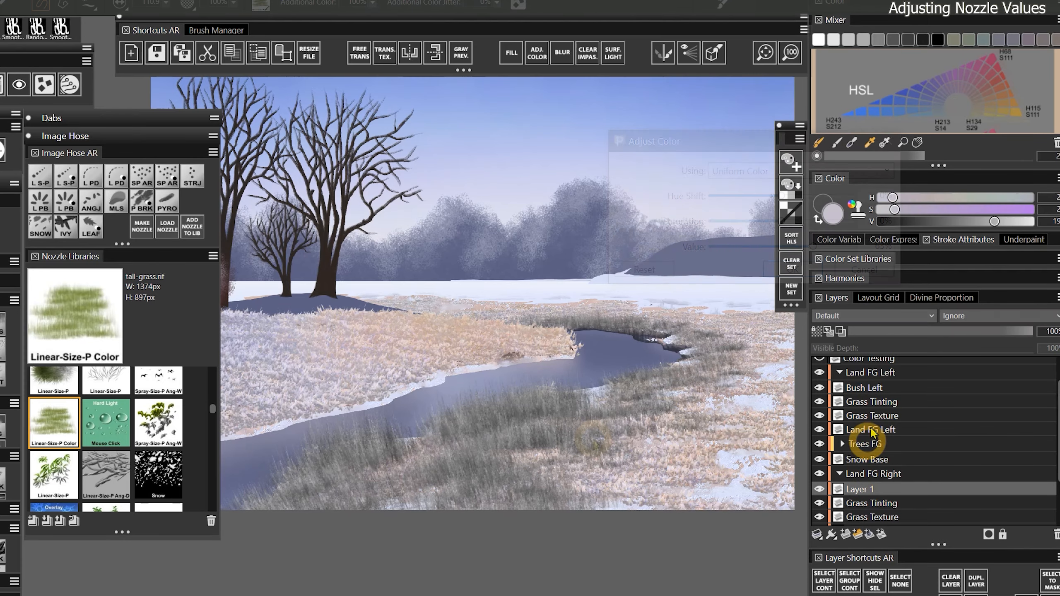
Enable Use Stroke Attributes for the brush and set the stroke merge mode to Screen
{"action": "double_click", "coordinate": [960, 235]}
{"action": "left_click", "coordinate": [853, 259]}
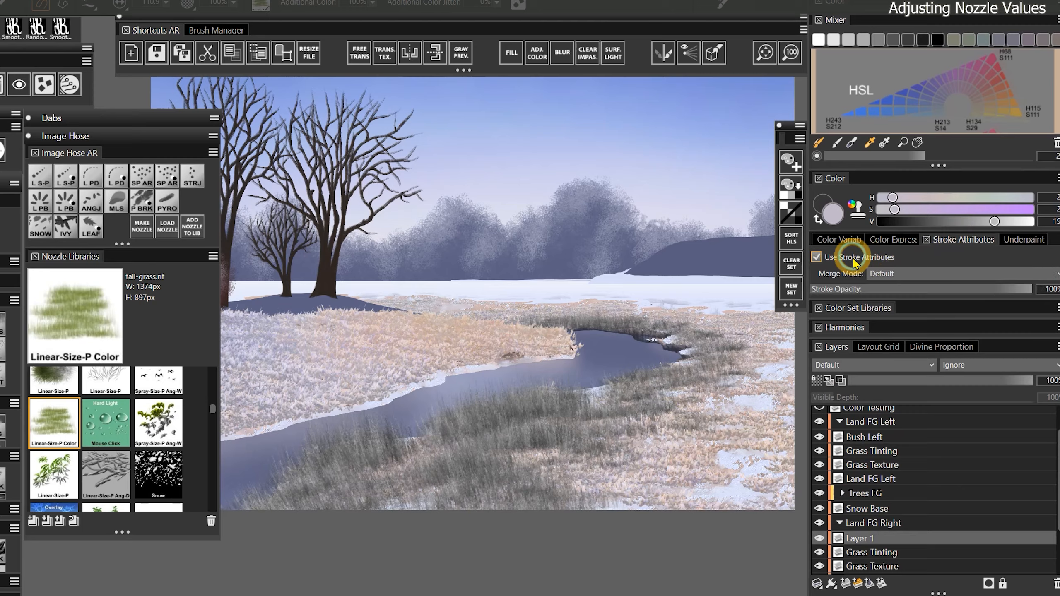
{"action": "left_click", "coordinate": [942, 274]}
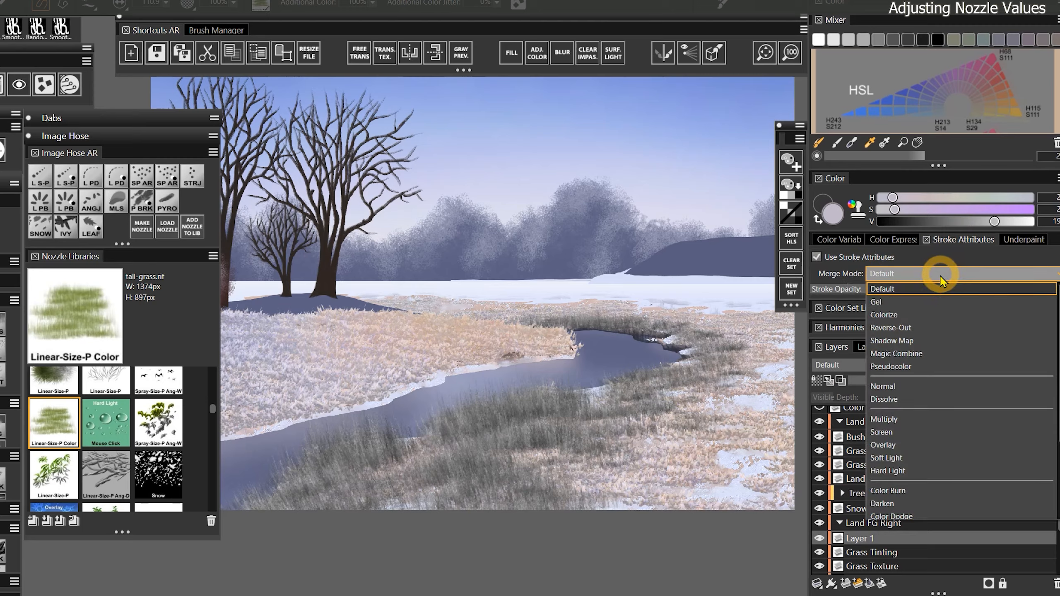
{"action": "left_click", "coordinate": [900, 438]}
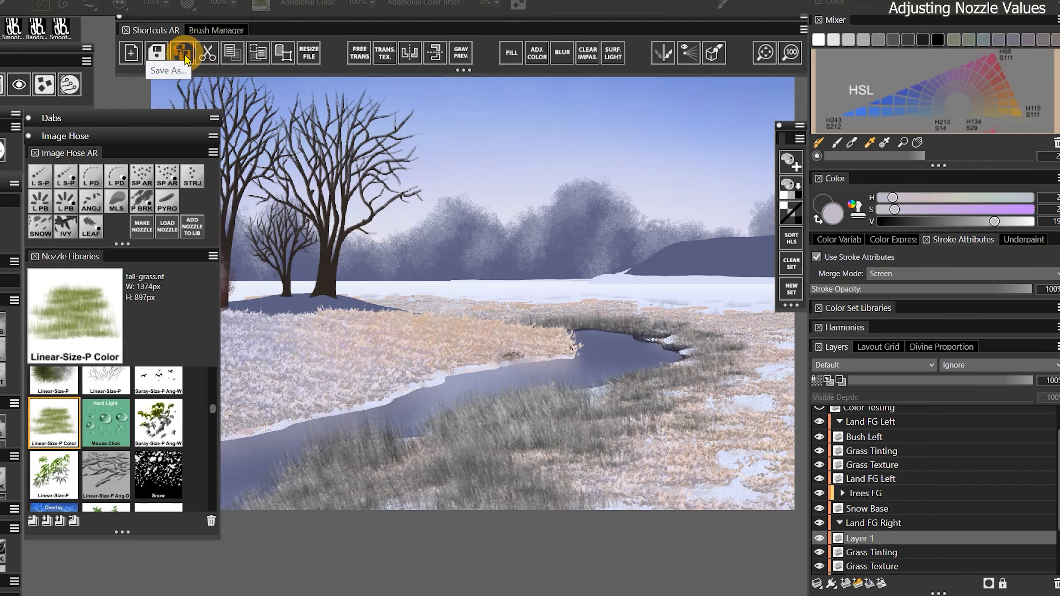
Preserve transparency on Layer 1 and paint lighter strokes over the tall grass, reducing the brush size to 86.8
{"action": "right_click", "coordinate": [871, 538]}
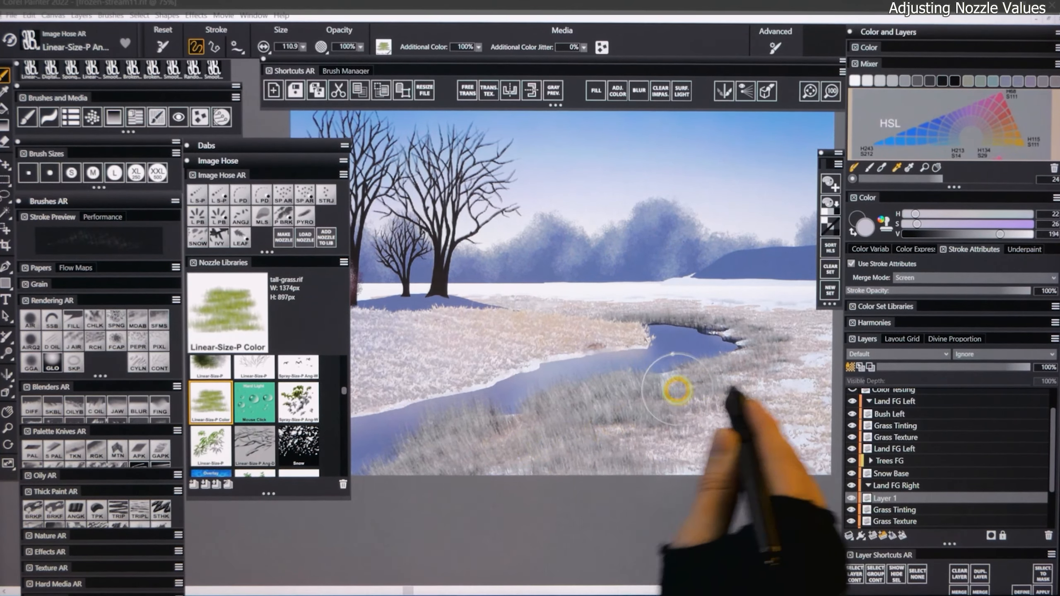
{"action": "key", "text": "["}
{"action": "key", "text": "["}
{"action": "key", "text": "["}
{"action": "key", "text": "["}
{"action": "key", "text": "["}
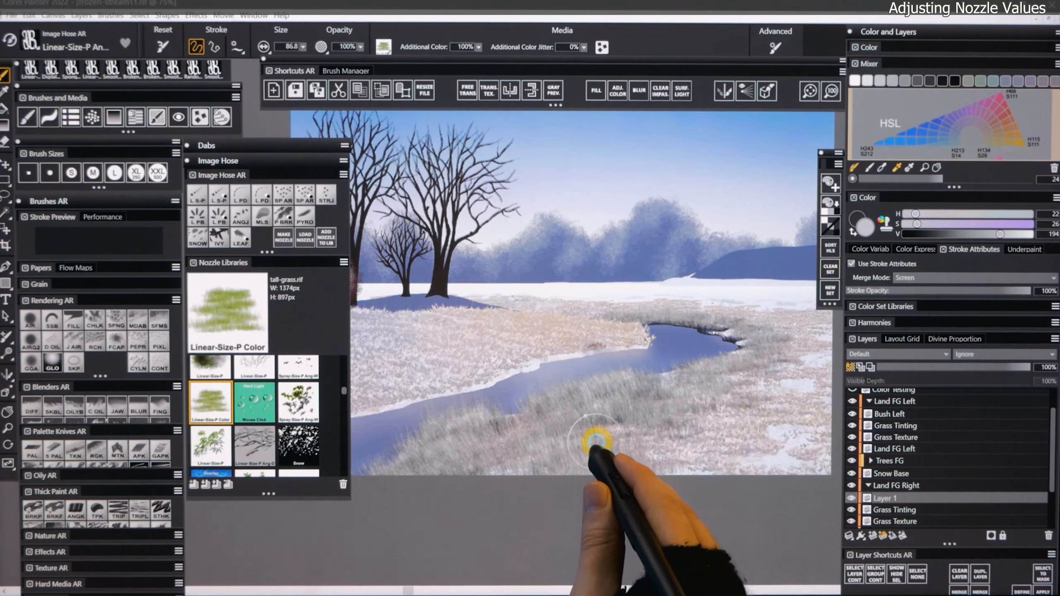
{"action": "key", "text": "ctrl+super+c"}
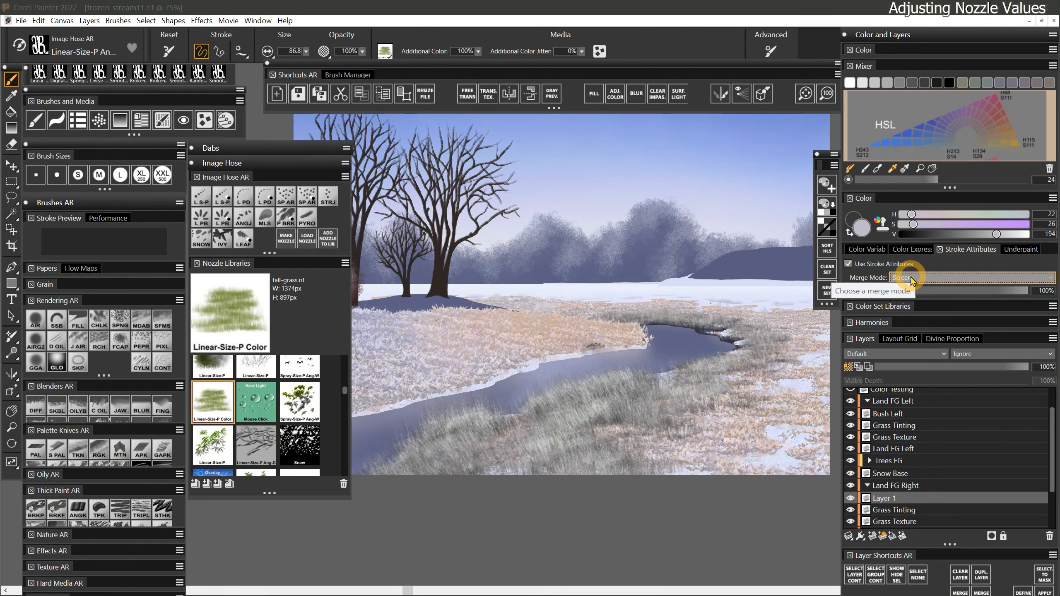
Add contrast to the tall grass with nozzle strokes, first in Overlay and then in Multiply merge mode
{"action": "left_click", "coordinate": [909, 278]}
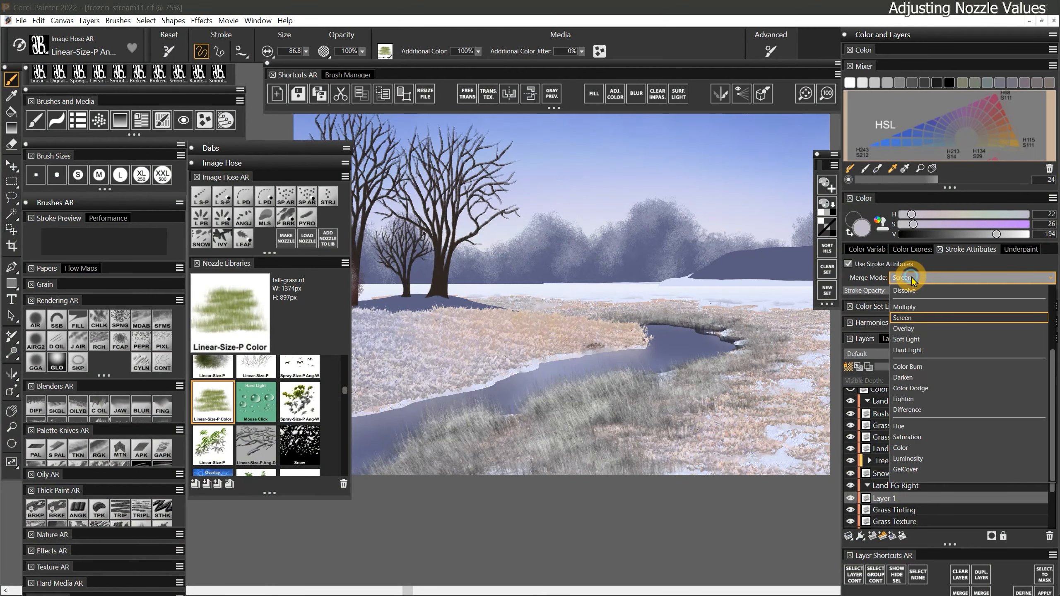
{"action": "left_click", "coordinate": [912, 329]}
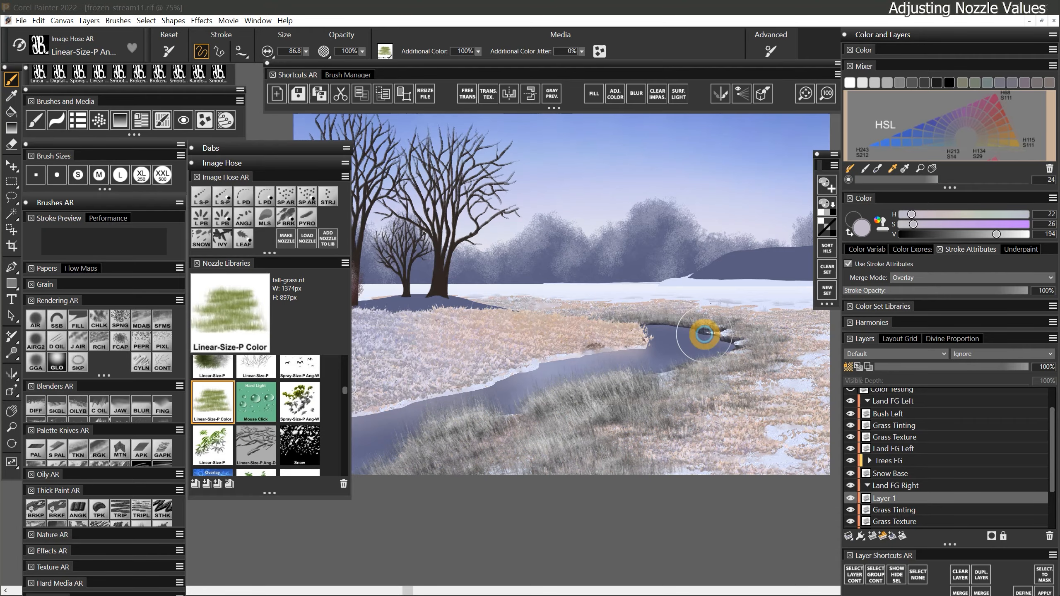
{"action": "left_click", "coordinate": [928, 278]}
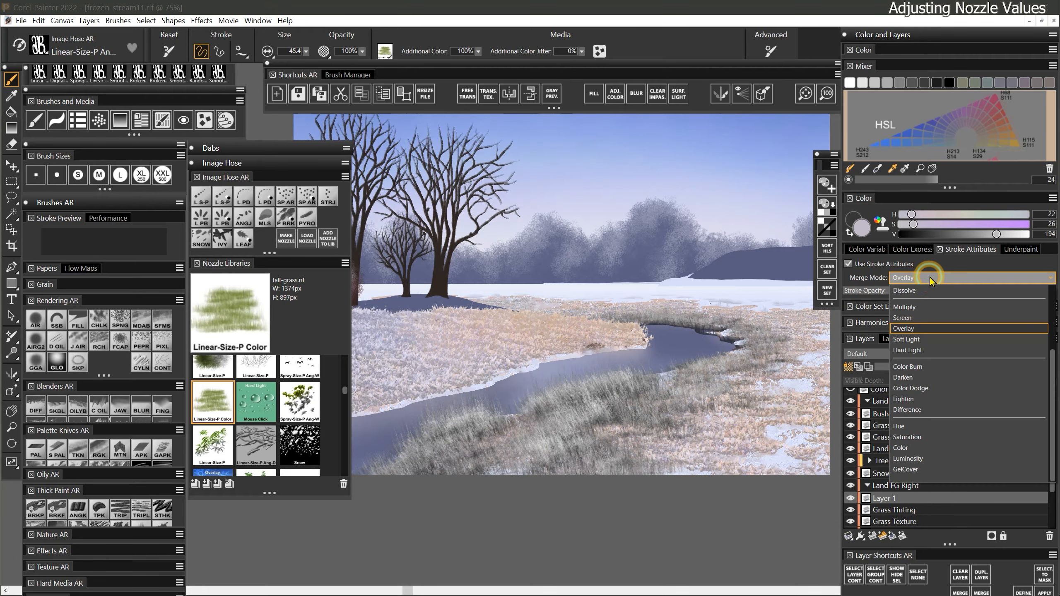
{"action": "left_click", "coordinate": [919, 308]}
{"action": "left_click_drag", "start_coordinate": [604, 420], "coordinate": [563, 438]}
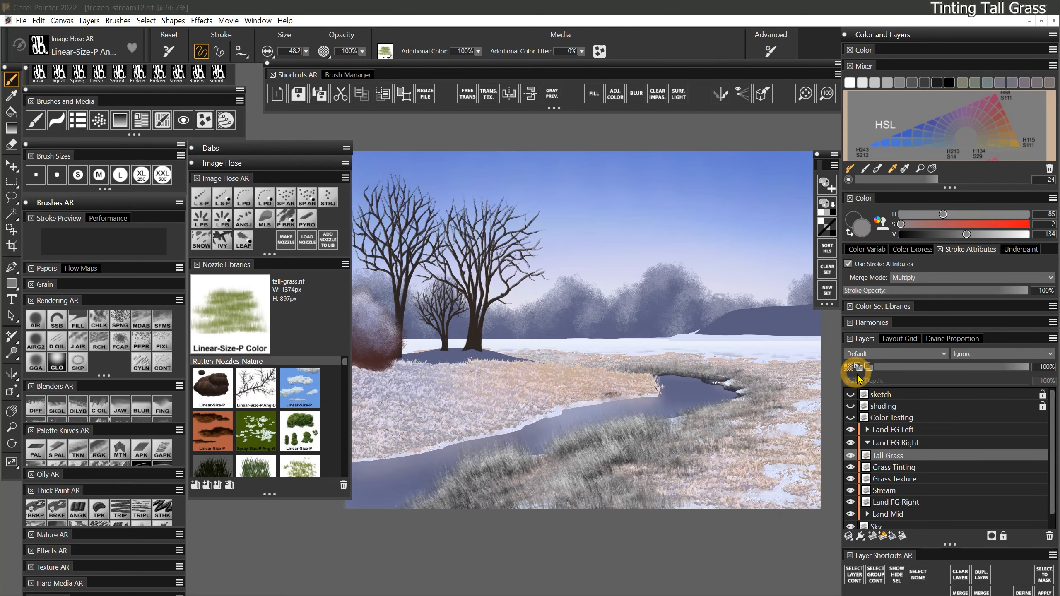
Load the Tall Grass layer's content as a selection and add a new layer above it
{"action": "right_click", "coordinate": [890, 459]}
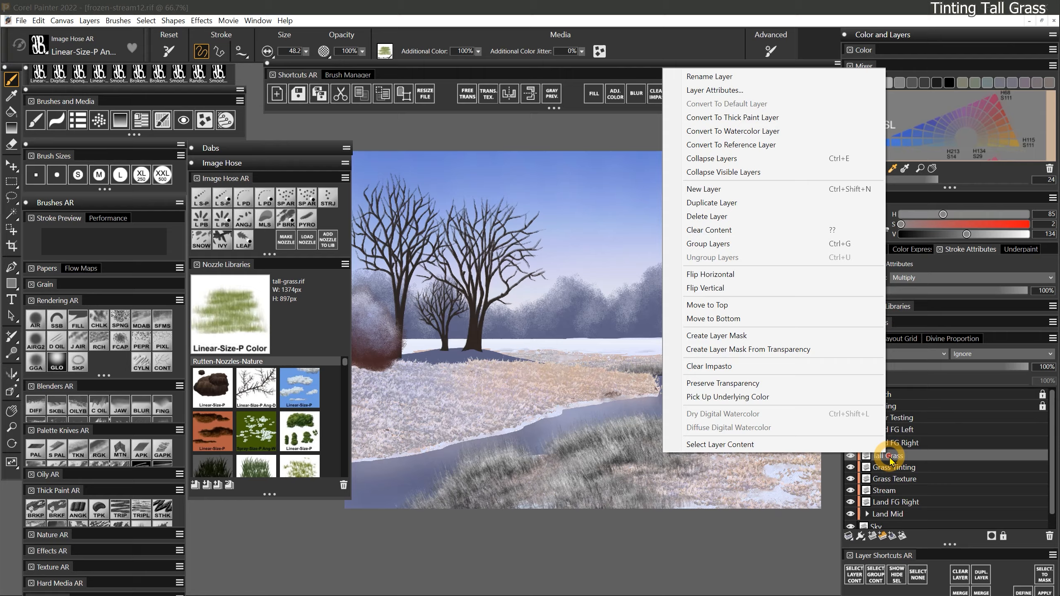
{"action": "left_click", "coordinate": [849, 441]}
{"action": "left_click", "coordinate": [871, 535]}
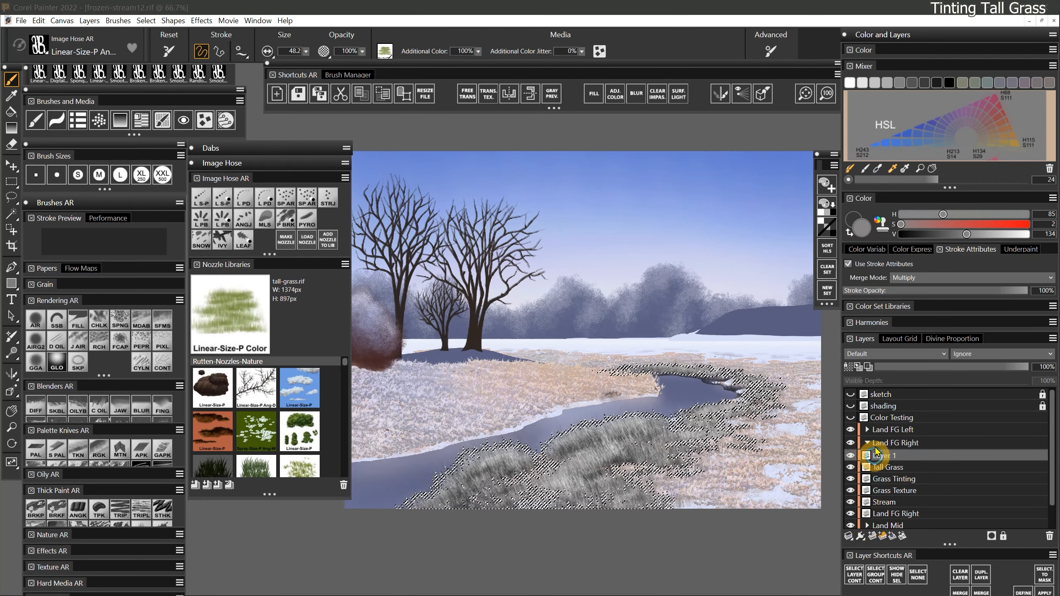
Set the new layer to Overlay, name it Tall Grass Tint, and hide the selection marquee
{"action": "left_click", "coordinate": [881, 359]}
{"action": "left_click", "coordinate": [876, 441]}
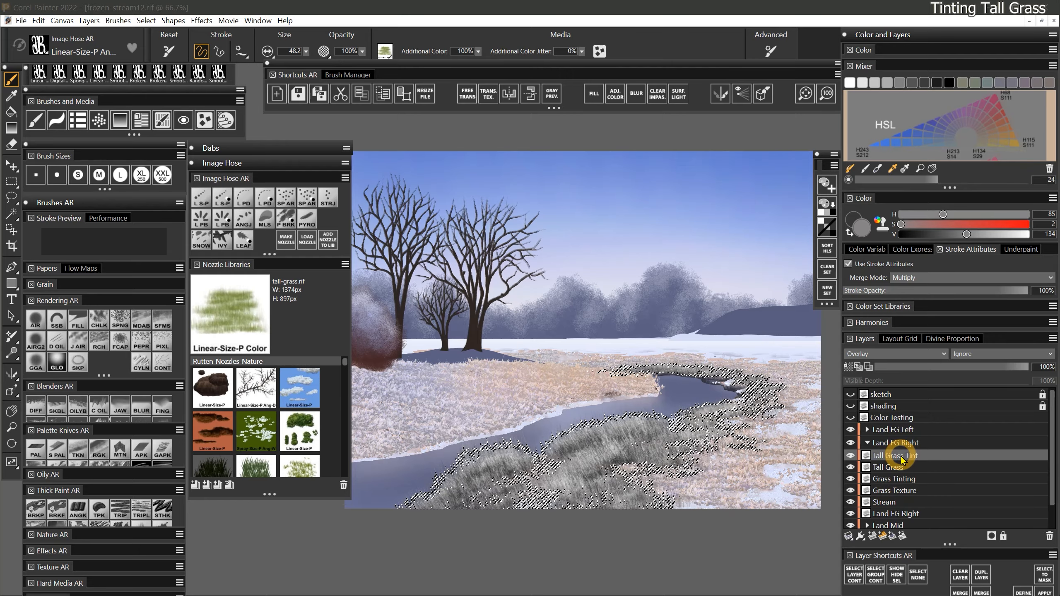
{"action": "left_click", "coordinate": [897, 576]}
Fill the selected grass area on the Tall Grass Tint layer with a muted brown (H 104, S 41, V 123) at 100% opacity
{"action": "left_click", "coordinate": [1001, 136]}
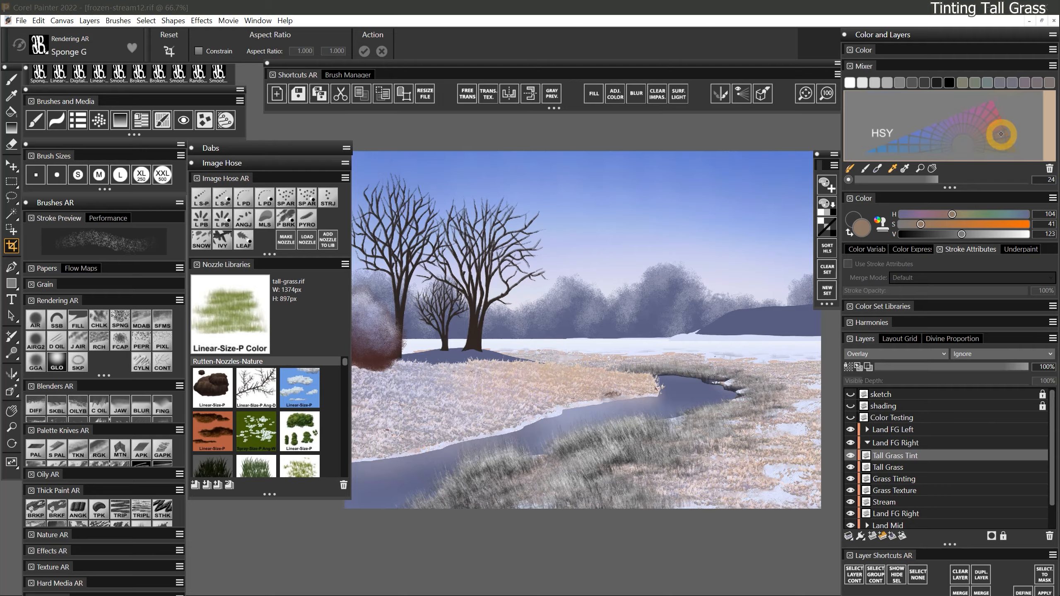
{"action": "left_click", "coordinate": [594, 94]}
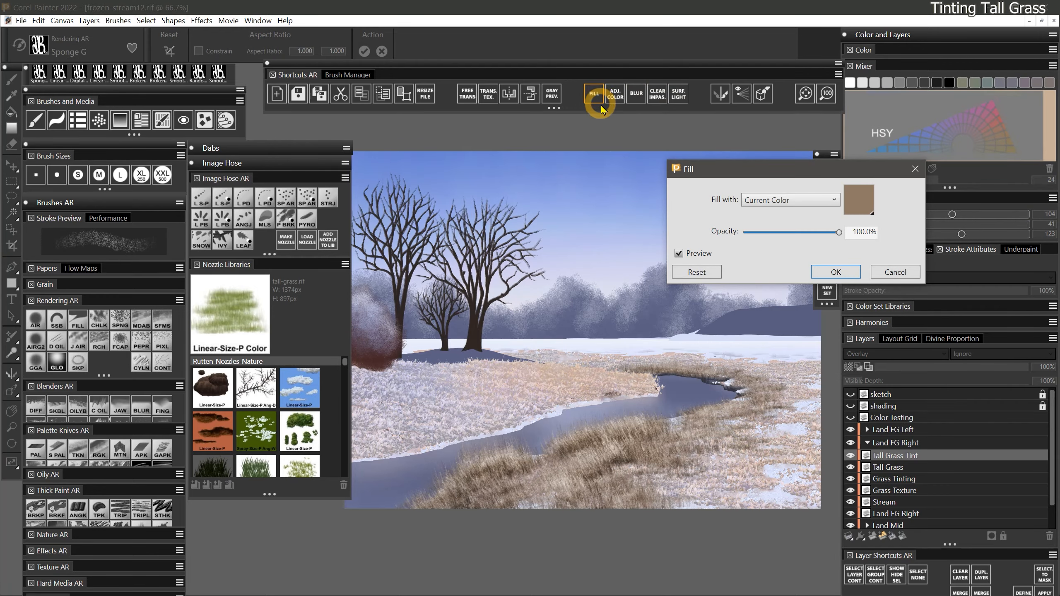
{"action": "key", "text": "Return"}
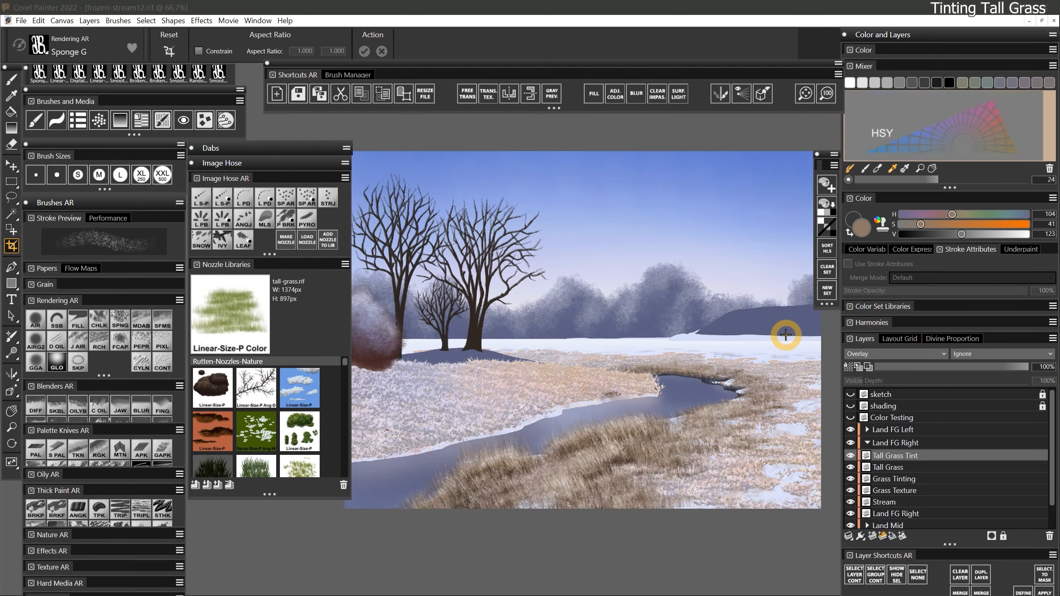
Switch to the Sponge G brush and set its merge mode to Overlay
{"action": "left_click", "coordinate": [120, 327]}
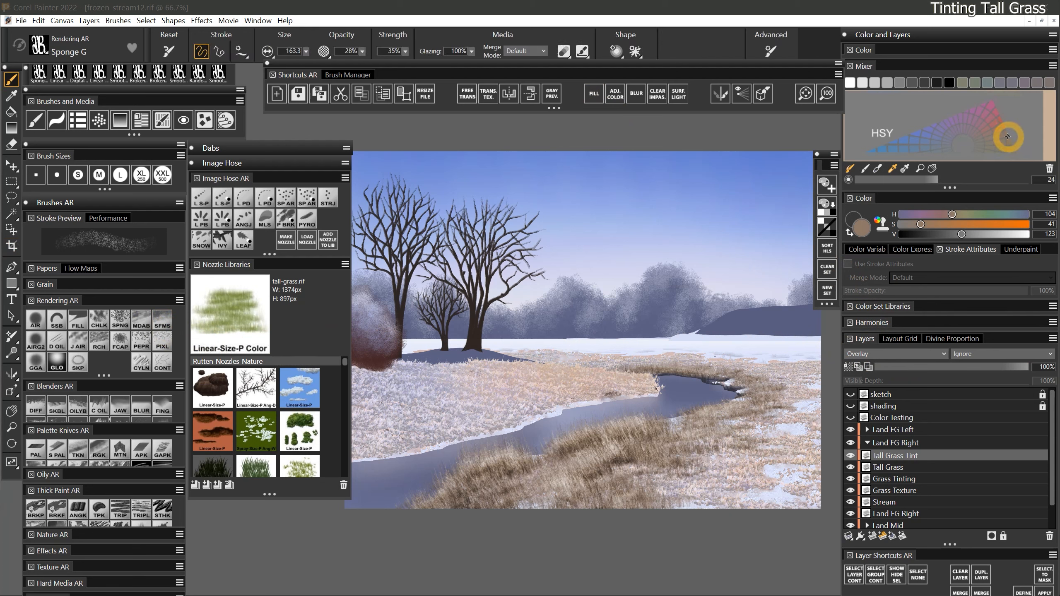
{"action": "left_click", "coordinate": [1006, 137]}
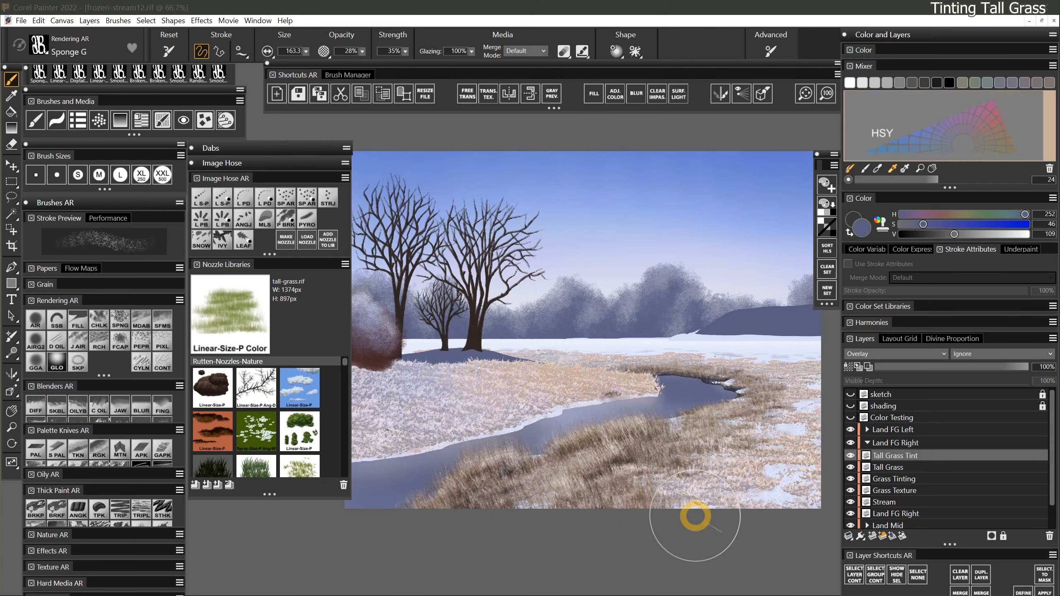
{"action": "left_click", "coordinate": [529, 52]}
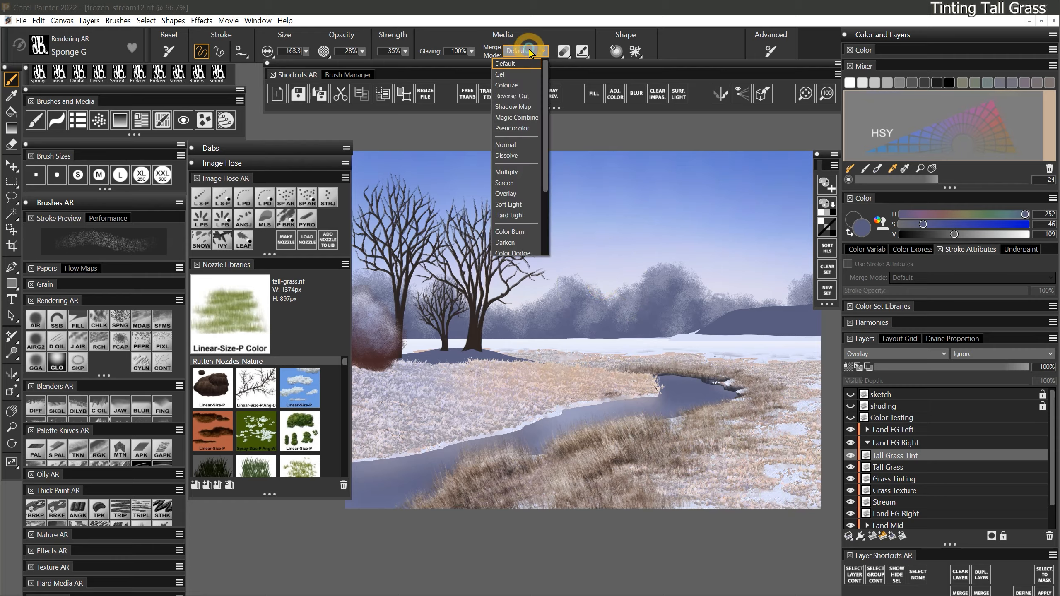
{"action": "left_click", "coordinate": [515, 193]}
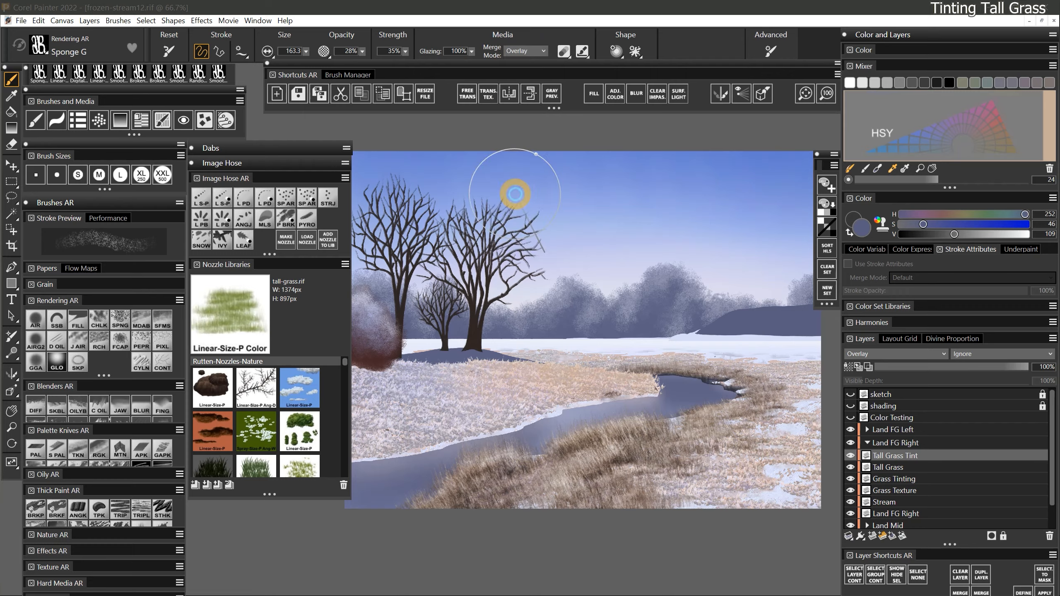
Sponge a sampled dark brown and a reddish brown (H 95, S 49, V 129) over the tall grass to vary its tint
{"action": "left_click", "coordinate": [588, 446], "text": "alt"}
{"action": "mouse_move", "coordinate": [590, 448]}
{"action": "left_mouse_down"}
{"action": "mouse_move", "coordinate": [487, 473]}
{"action": "mouse_move", "coordinate": [585, 488]}
{"action": "mouse_move", "coordinate": [631, 443]}
{"action": "left_mouse_up"}
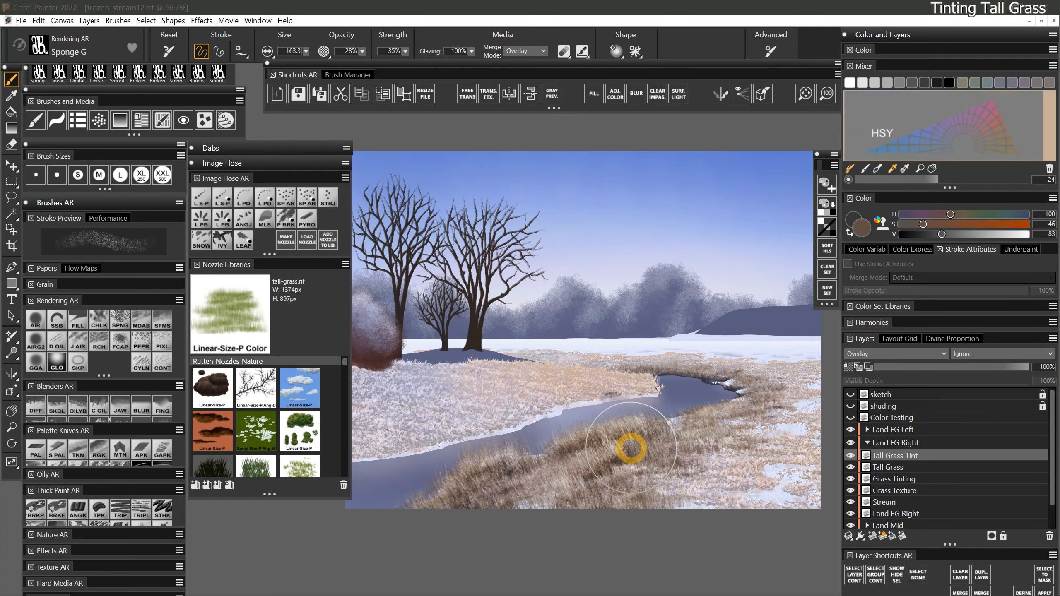
{"action": "left_click", "coordinate": [1002, 134]}
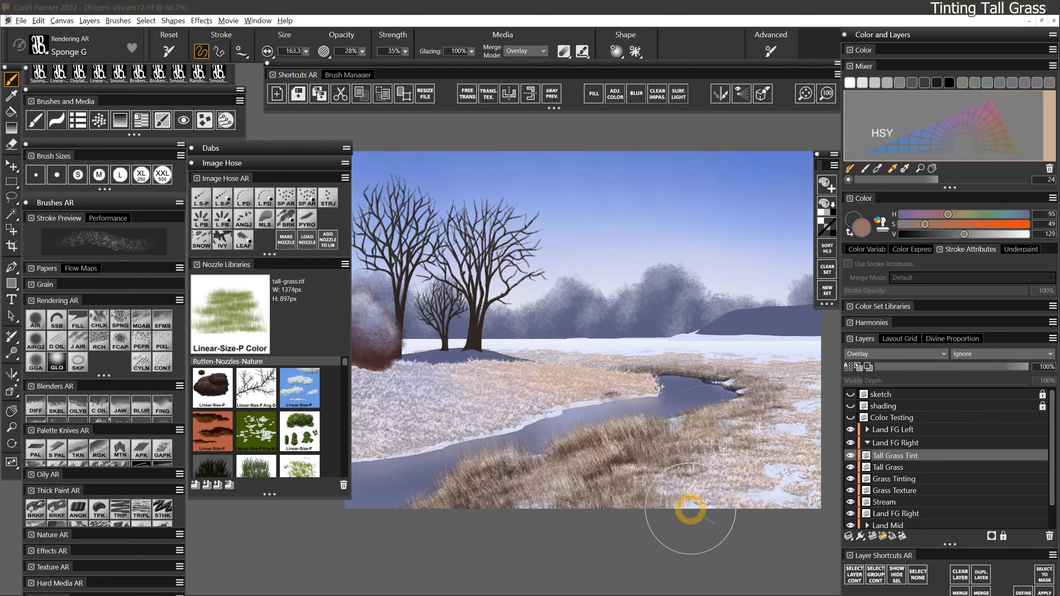
{"action": "mouse_move", "coordinate": [690, 510]}
{"action": "left_mouse_down"}
{"action": "mouse_move", "coordinate": [649, 497]}
{"action": "mouse_move", "coordinate": [701, 443]}
{"action": "mouse_move", "coordinate": [711, 449]}
{"action": "mouse_move", "coordinate": [617, 488]}
{"action": "left_mouse_up"}
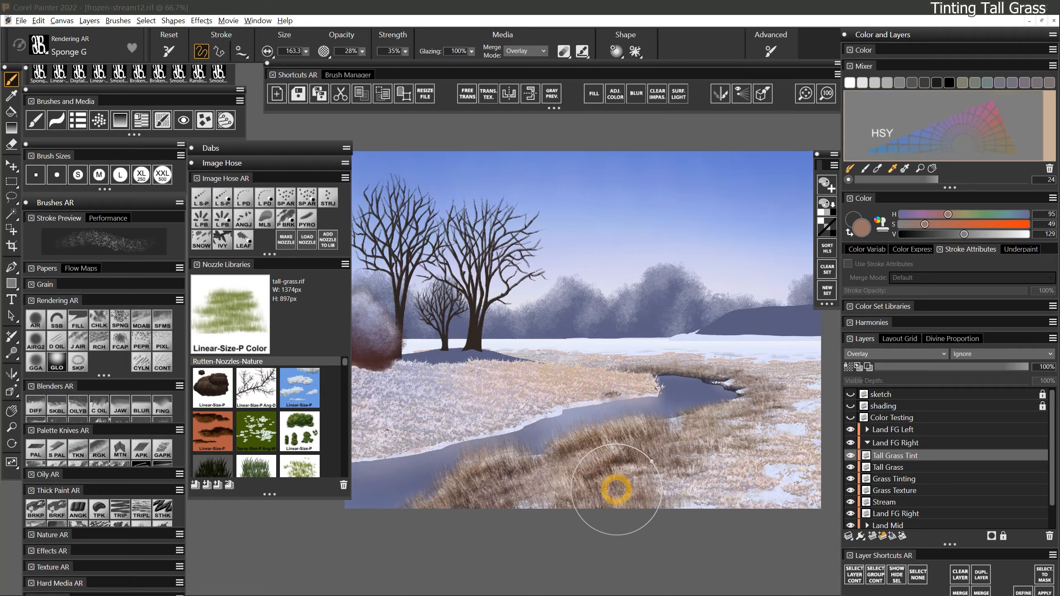
Tint parts of the grass in Color merge mode with blue sampled from the distant trees, and lower the tint layer's opacity to 88%
{"action": "left_click", "coordinate": [533, 50]}
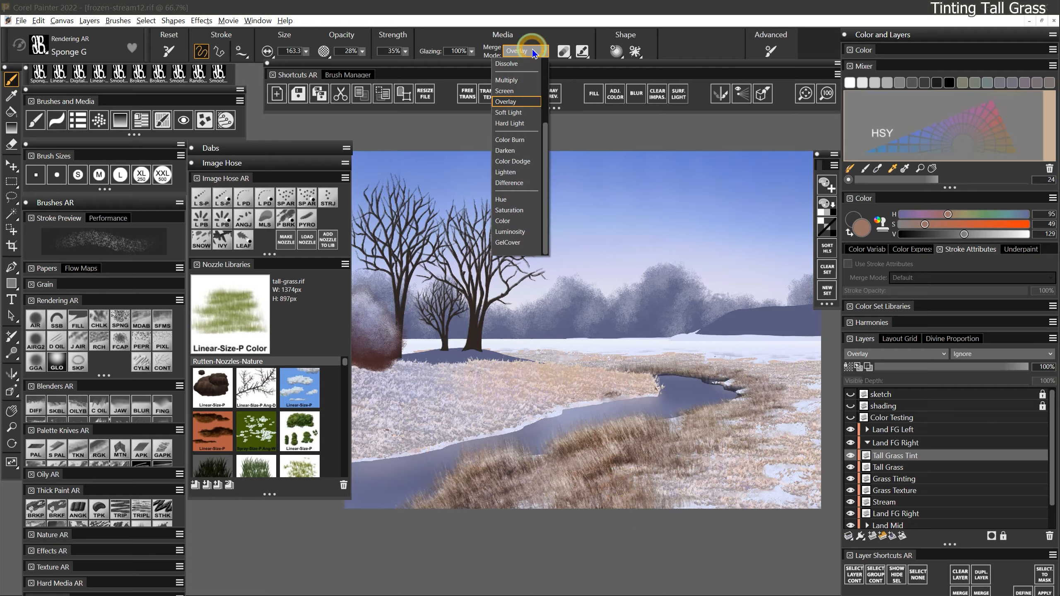
{"action": "left_click", "coordinate": [511, 221]}
{"action": "left_click", "coordinate": [567, 331], "text": "alt"}
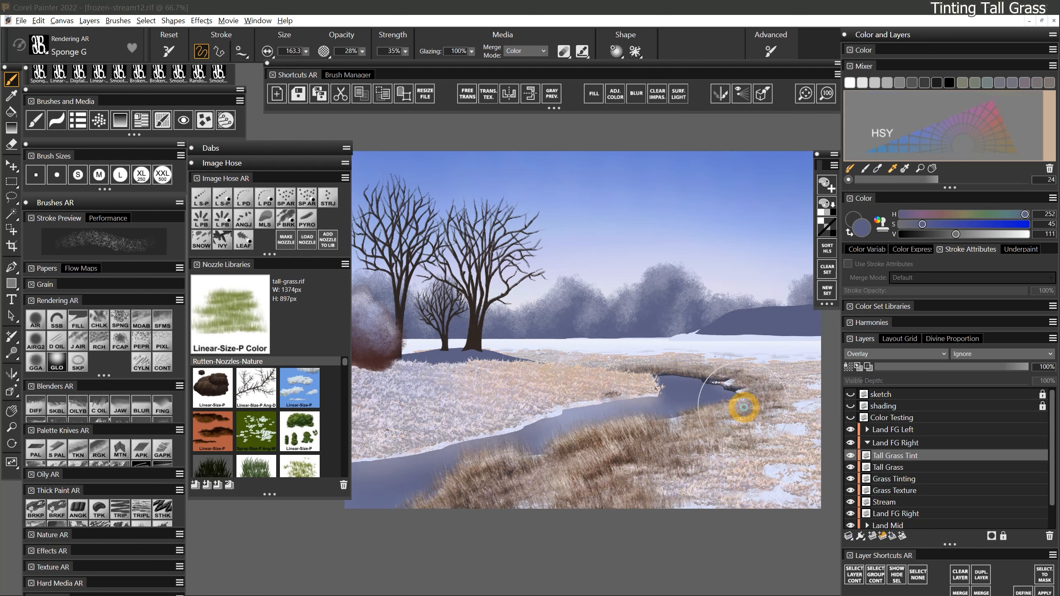
{"action": "left_click_drag", "start_coordinate": [511, 463], "coordinate": [510, 479]}
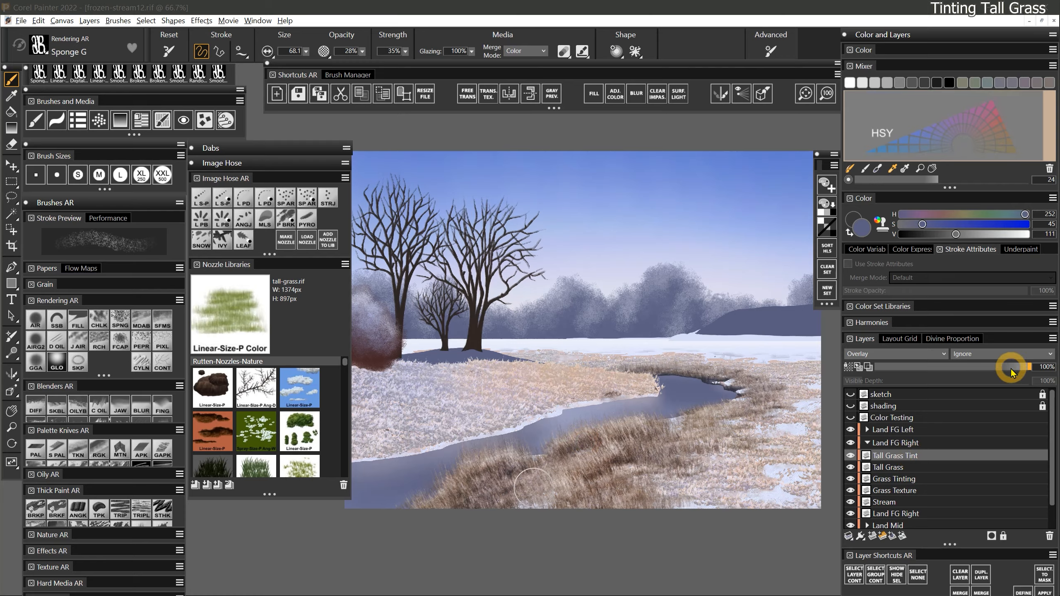
{"action": "left_click_drag", "start_coordinate": [1010, 367], "coordinate": [1000, 369]}
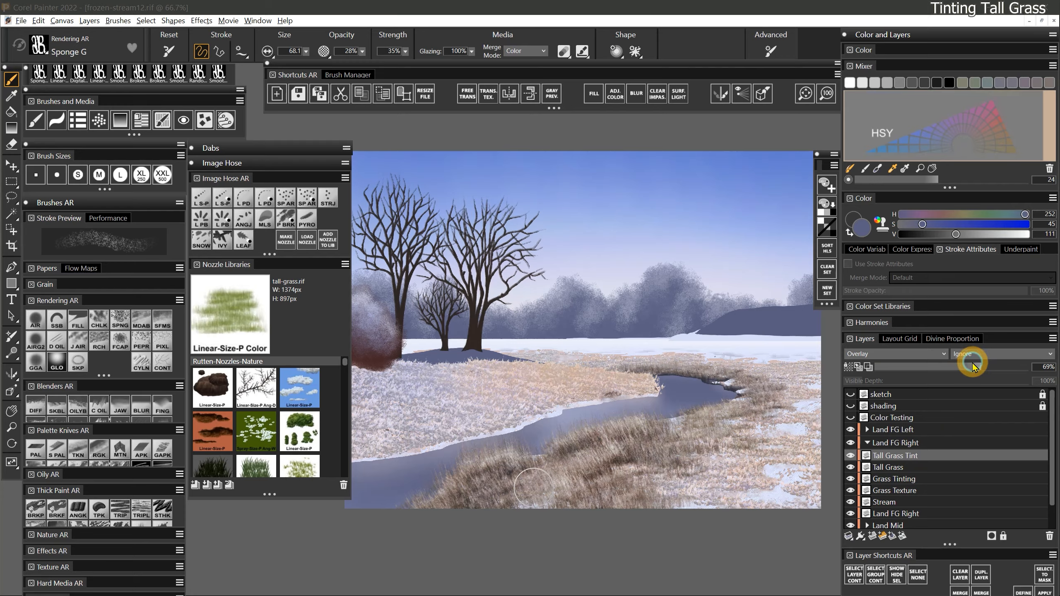
{"action": "left_click", "coordinate": [1002, 366]}
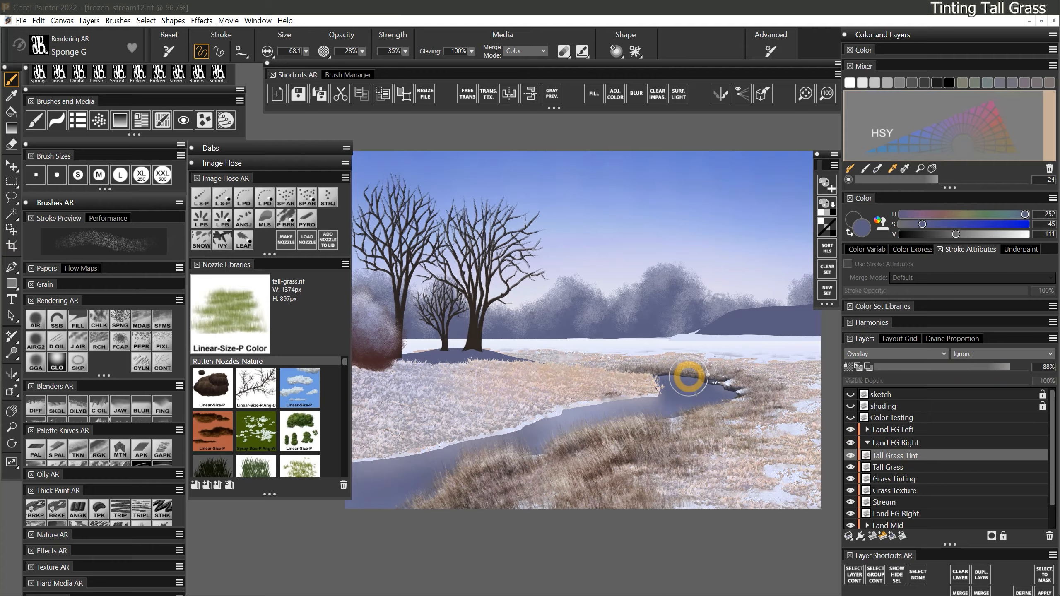
Switch to the Digital Airbrush AR brush and sample a light blue from the sky above the distant hill
{"action": "left_click", "coordinate": [37, 321]}
{"action": "left_click", "coordinate": [716, 253], "text": "alt"}
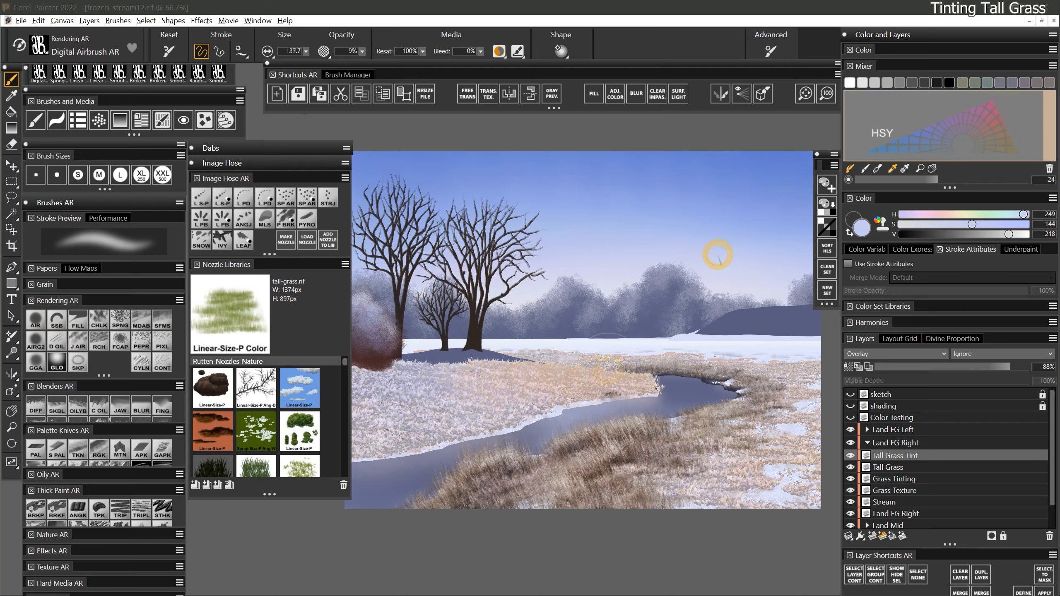